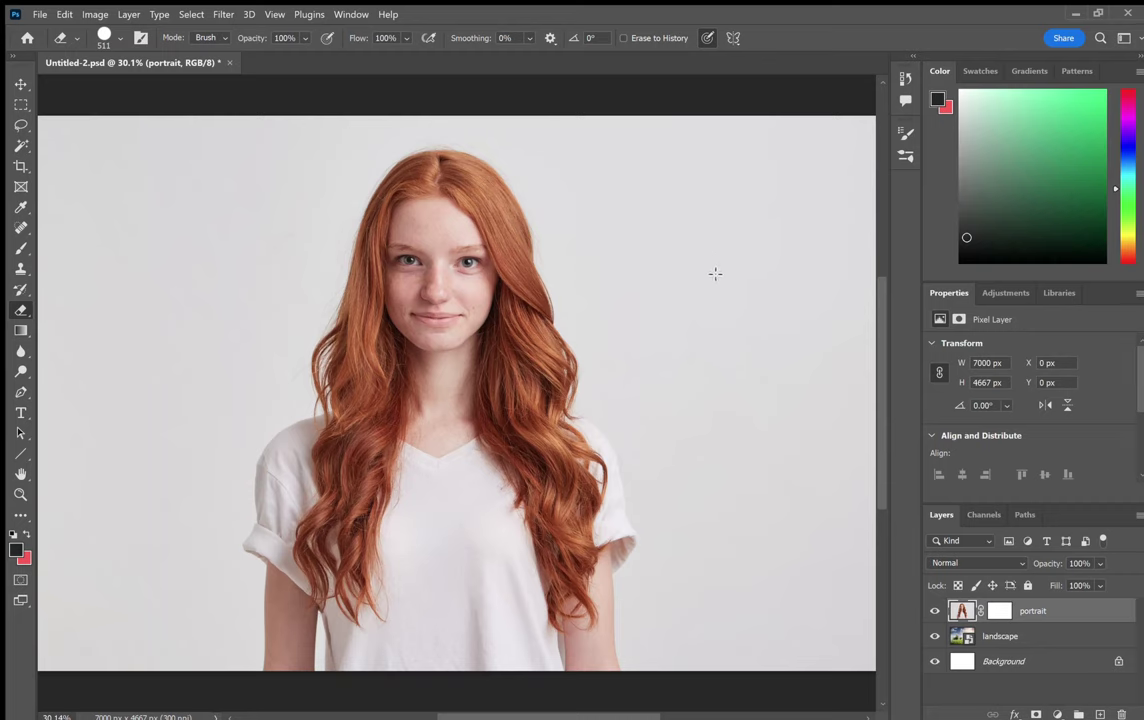
- Erase trial patches of the portrait's background to reveal the sky, undoing each one
drag(715, 273, 767, 320)
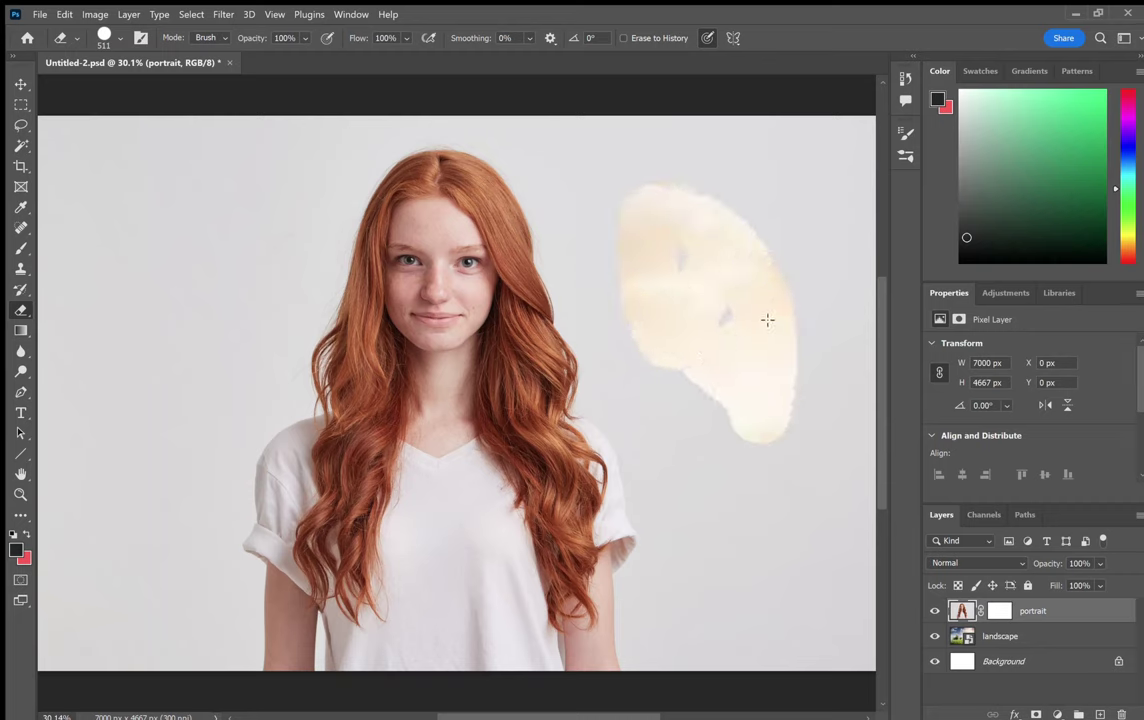
key(ctrl+z)
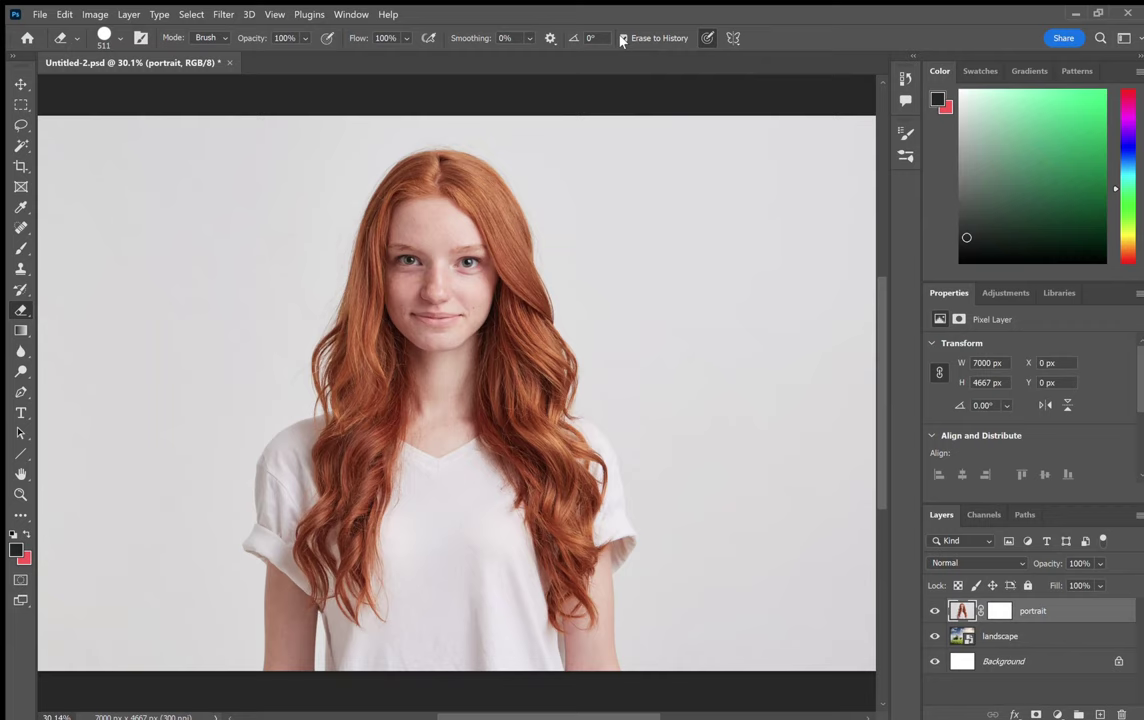
mouse_move(700, 235)
mouse_down()
mouse_move(765, 336)
mouse_move(774, 429)
mouse_move(786, 422)
mouse_up()
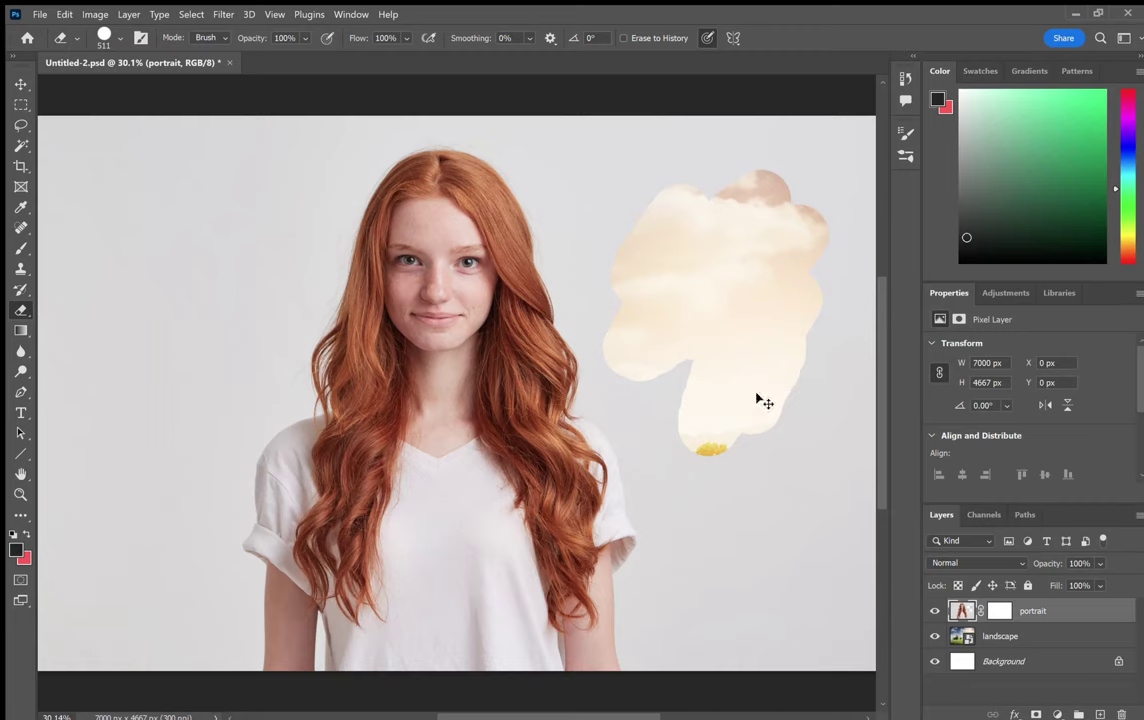
key(ctrl+z)
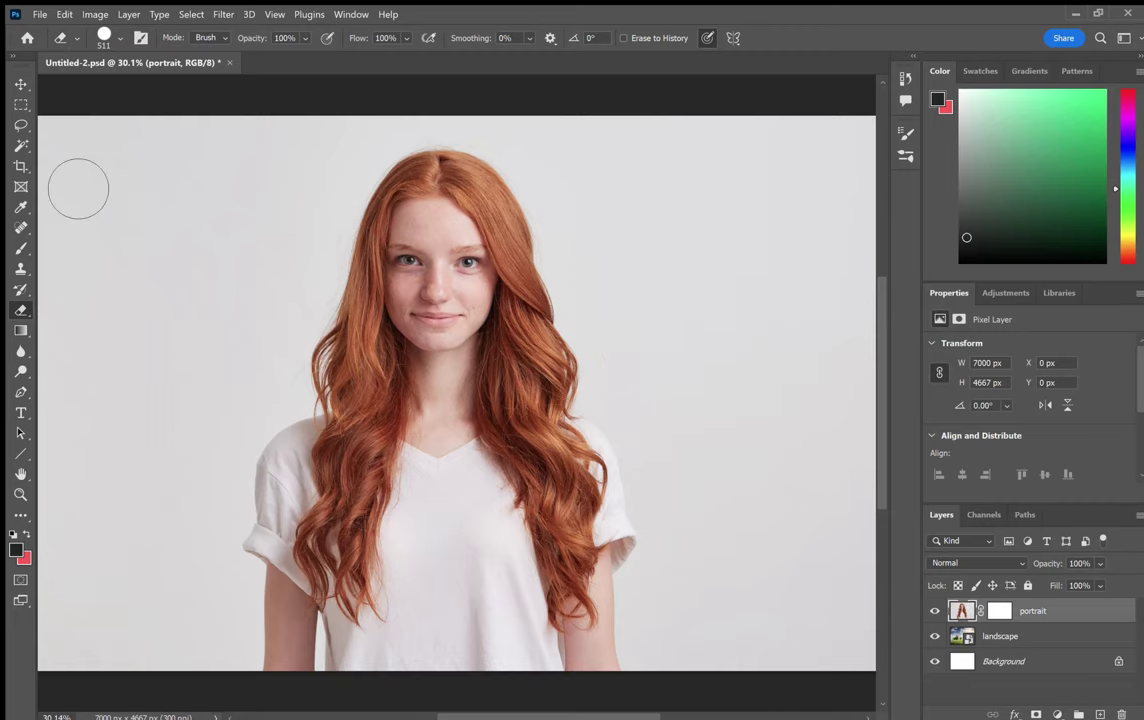
- Select the background sliver beside the left arm by colour, erase it, undo, and deselect
click(21, 145)
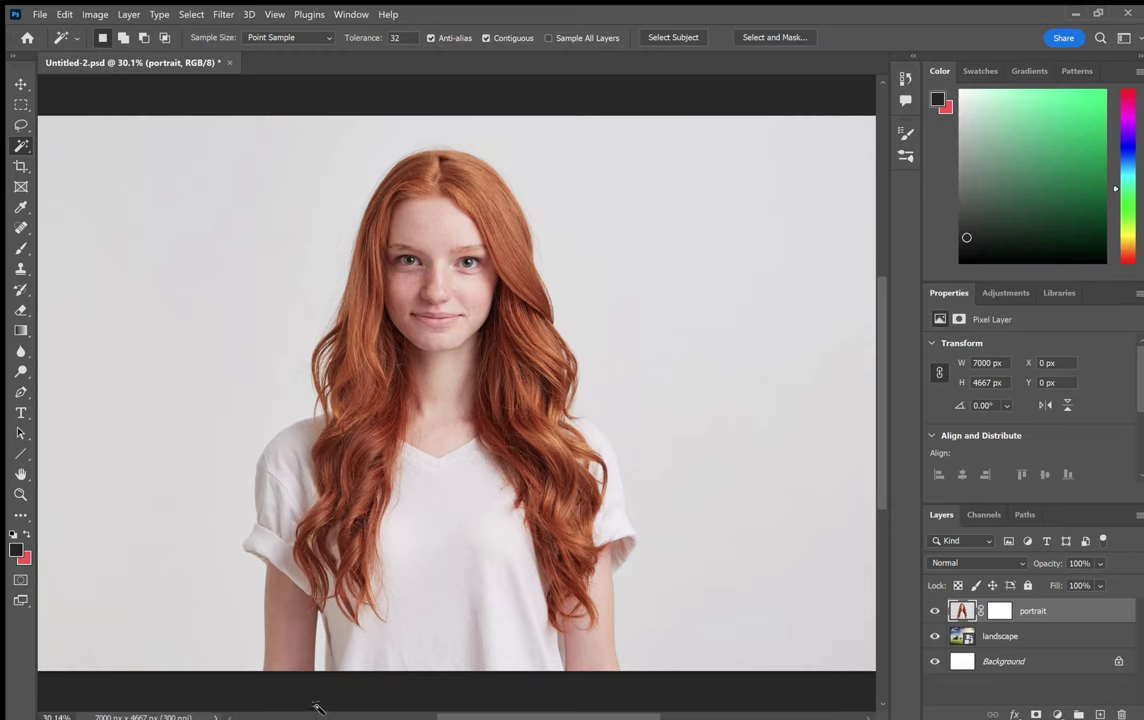
click(321, 645)
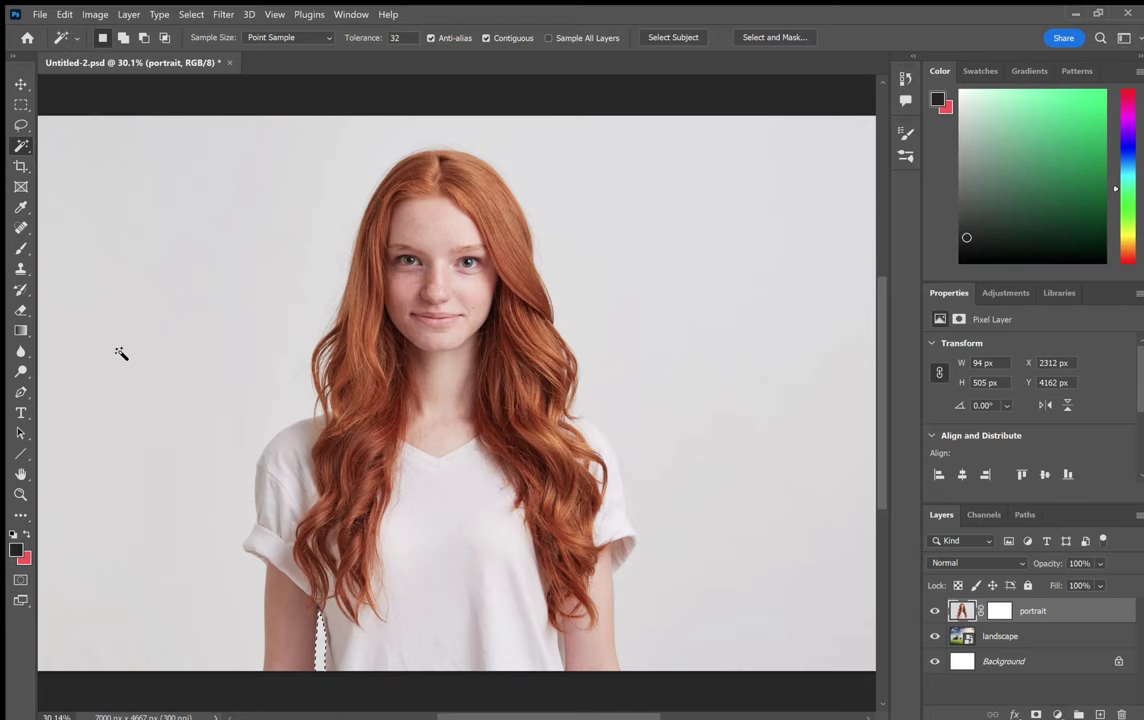
click(20, 310)
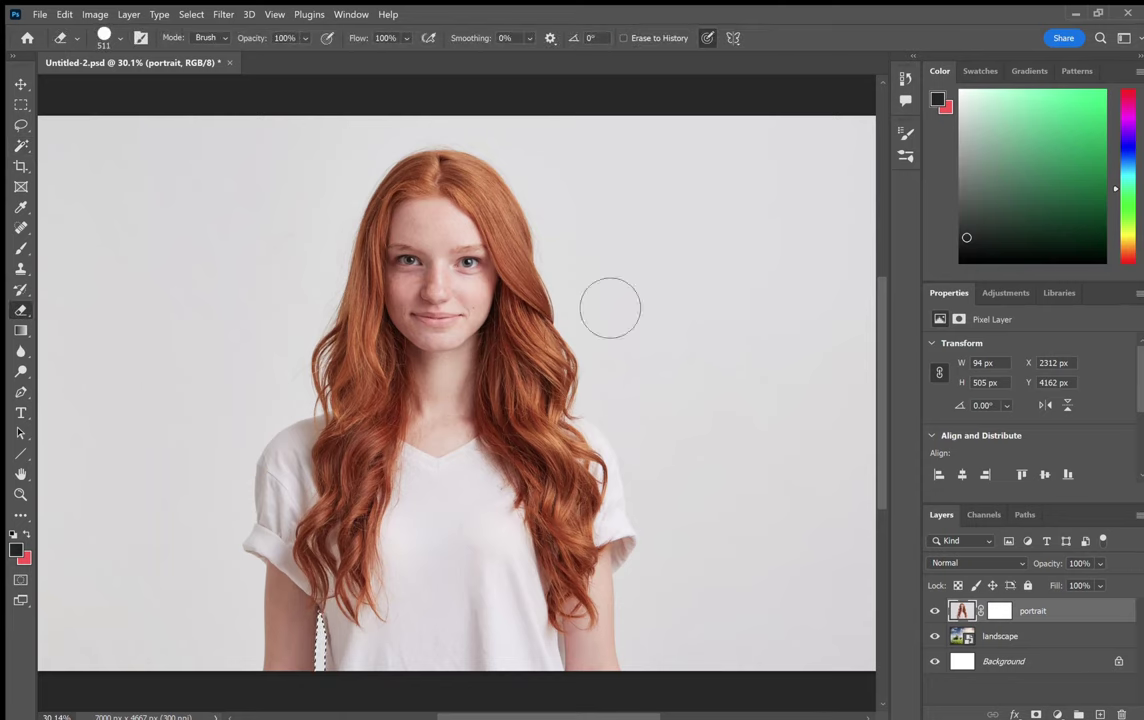
drag(322, 575, 336, 695)
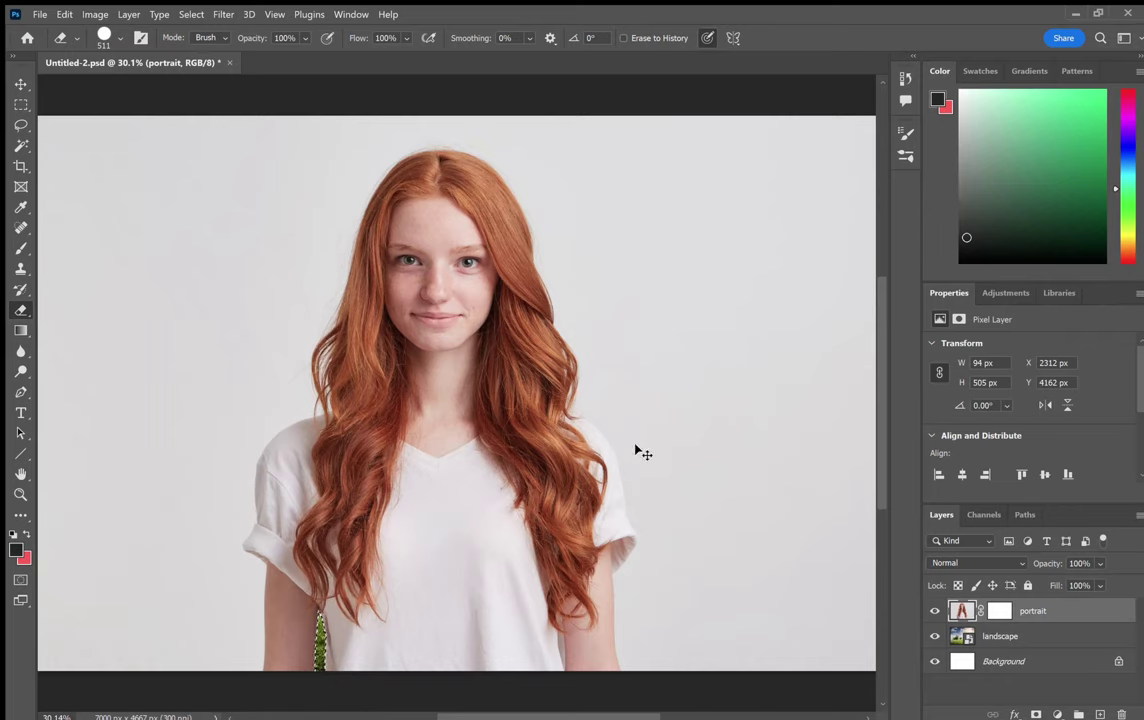
key(ctrl+z)
key(ctrl+d)
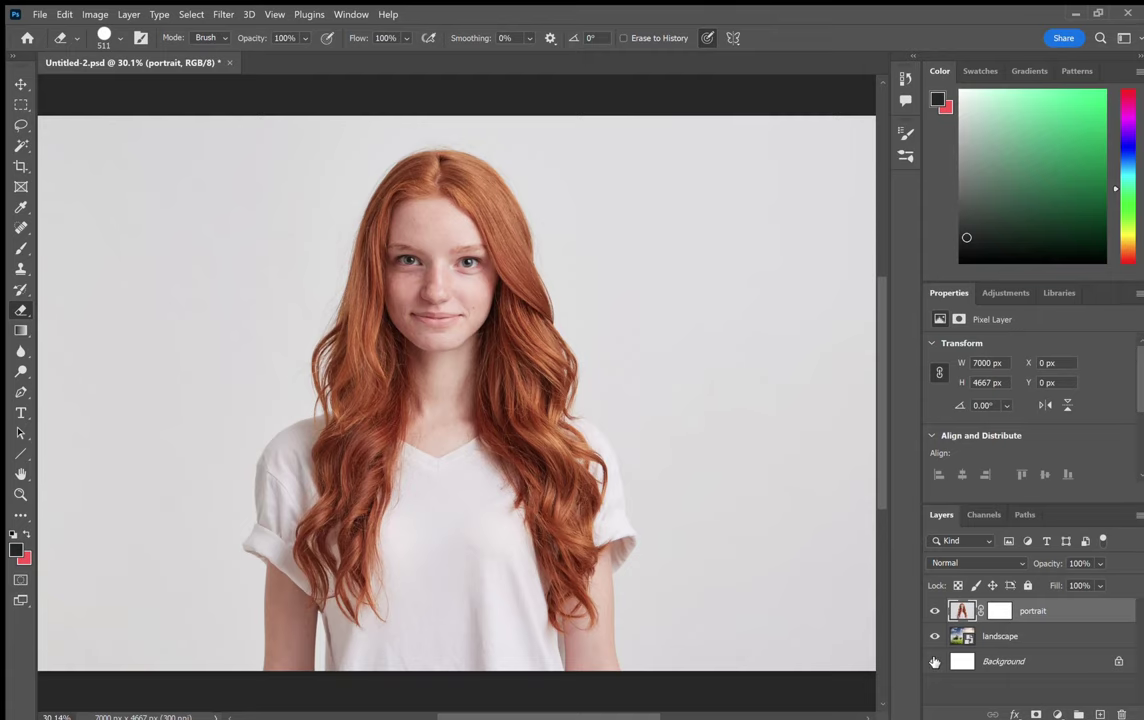
- Show only the locked Background layer and try erasing it, which paints red; undo
alt+click(934, 662)
click(1012, 661)
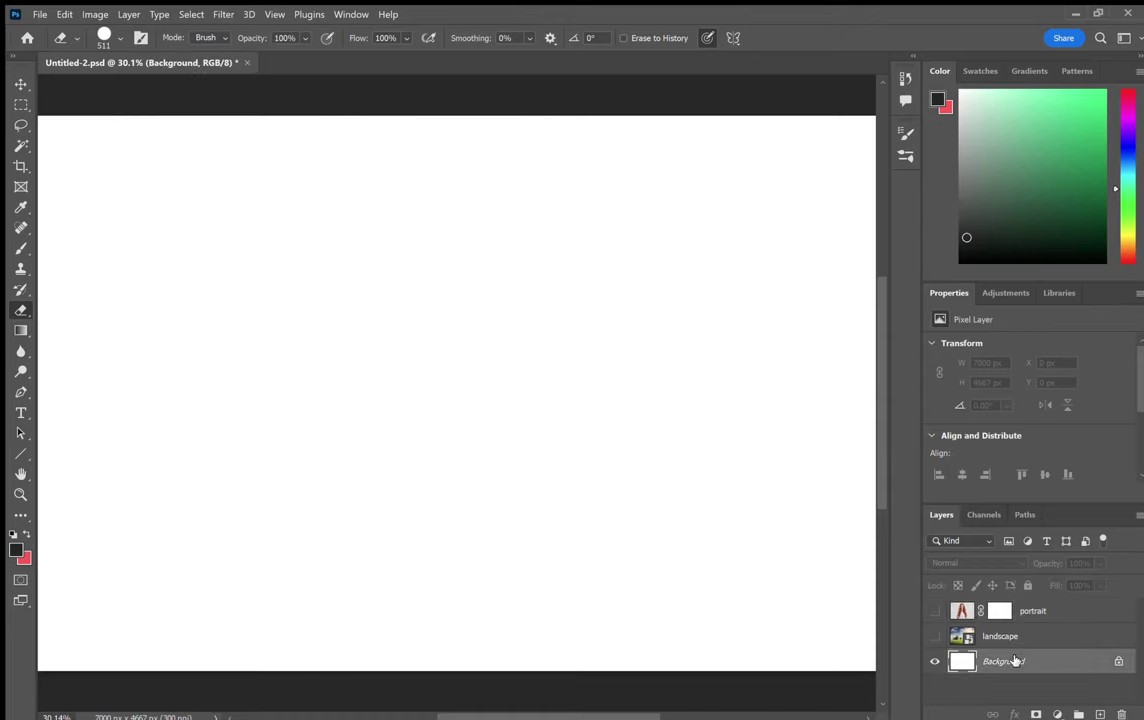
drag(582, 281, 503, 324)
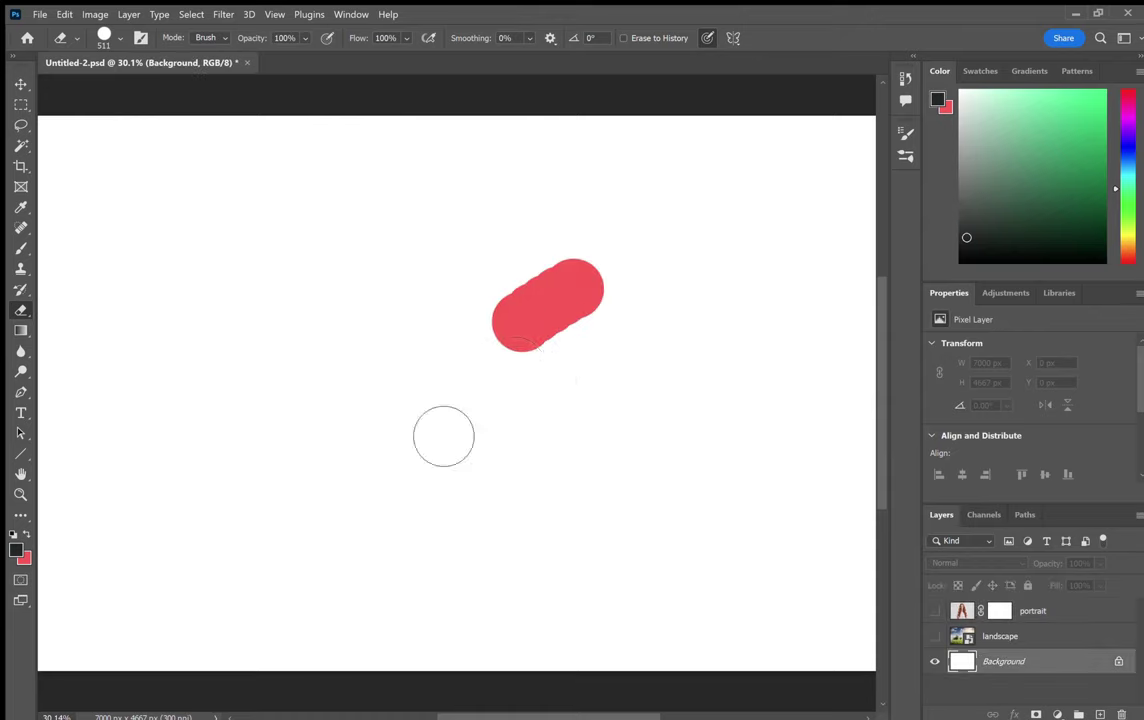
mouse_move(444, 437)
mouse_down()
mouse_move(493, 434)
mouse_move(466, 507)
mouse_move(600, 391)
mouse_move(549, 248)
mouse_move(400, 225)
mouse_move(462, 268)
mouse_move(400, 230)
mouse_up()
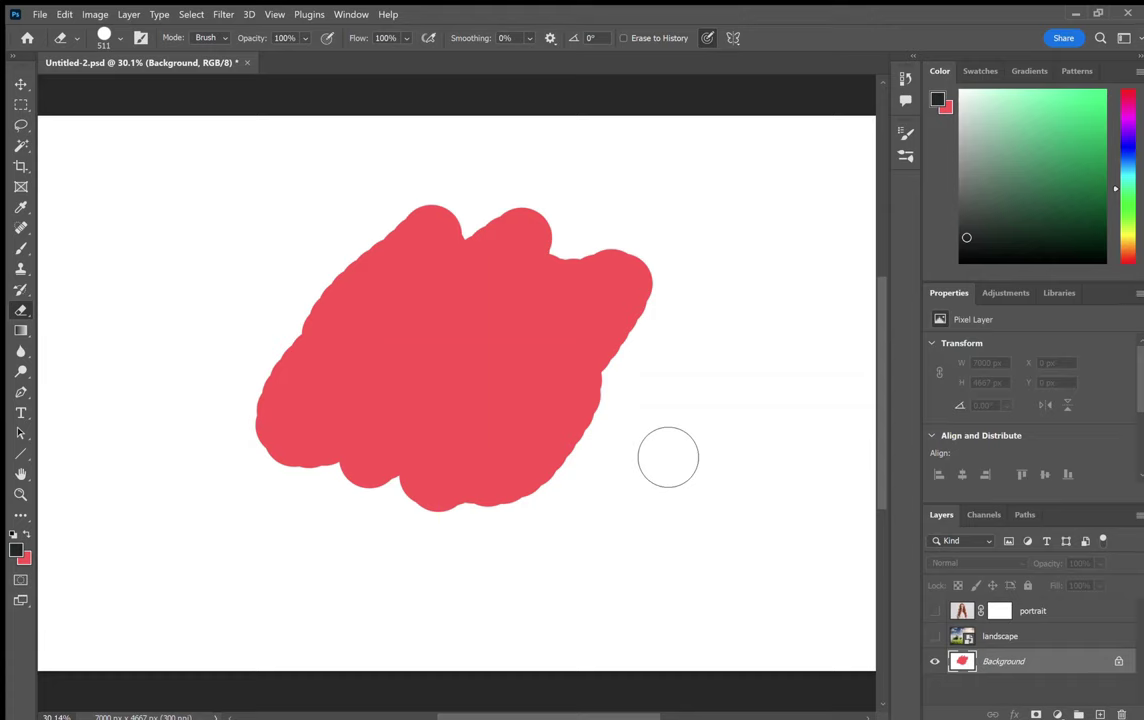
key(ctrl+z)
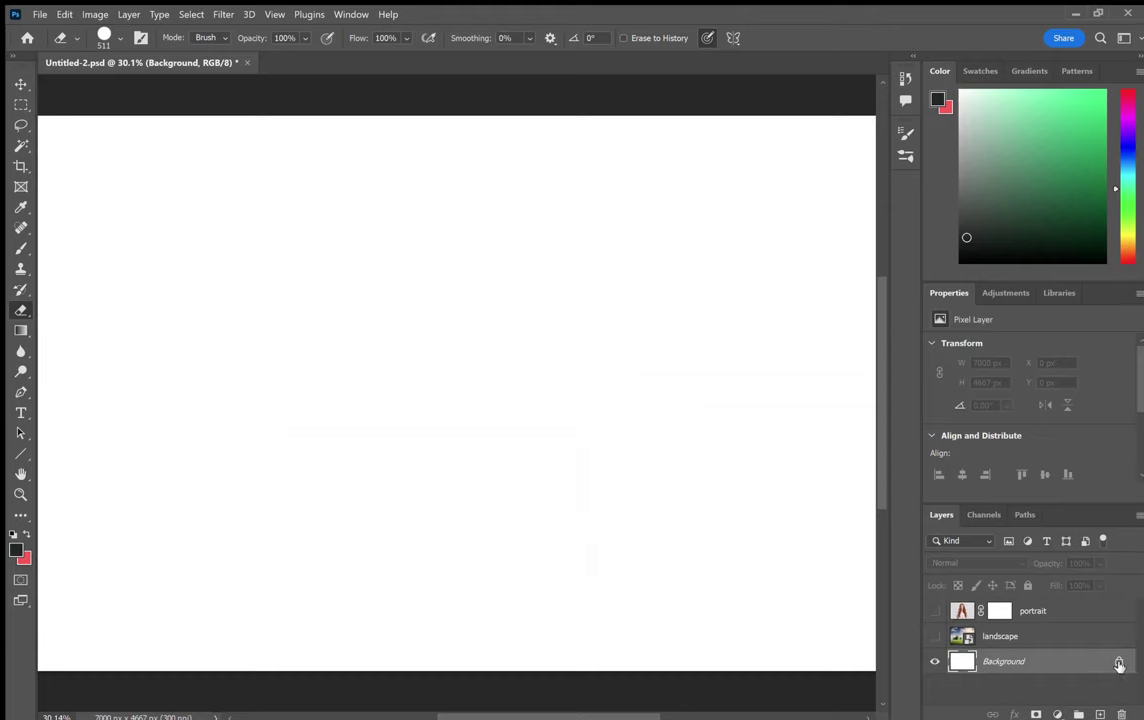
- Unlock the Background into Layer 0, erase a diagonal trial swath, then undo it
click(1119, 664)
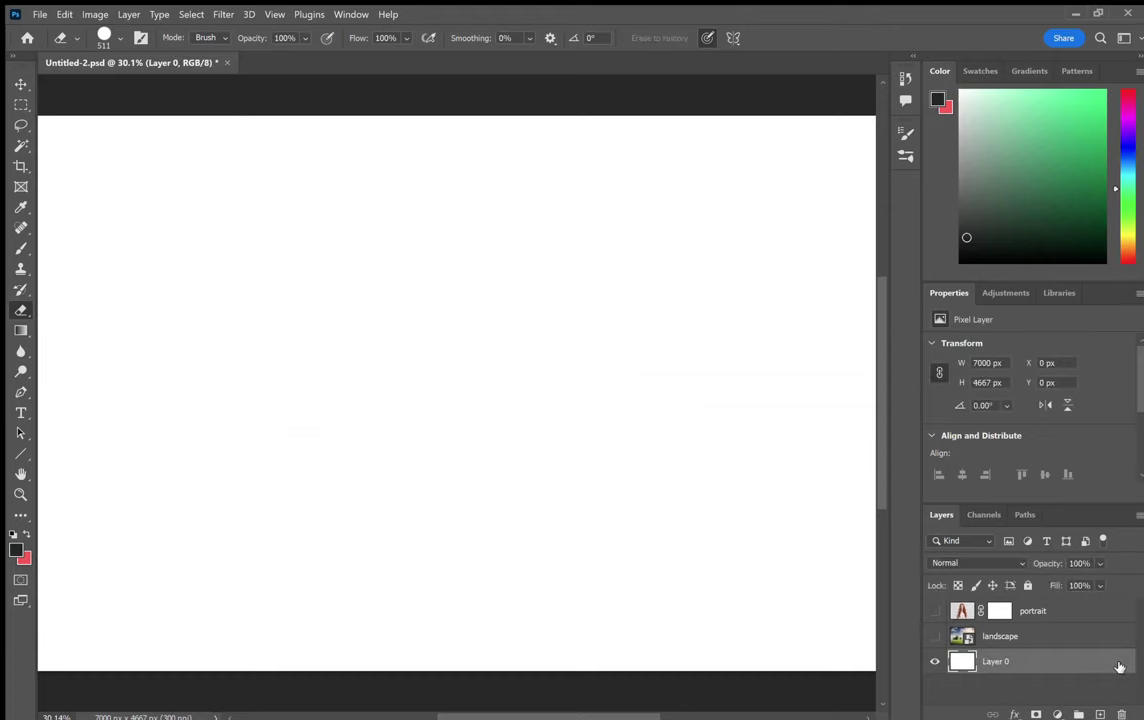
mouse_move(544, 345)
mouse_down()
mouse_move(428, 465)
mouse_move(584, 455)
mouse_up()
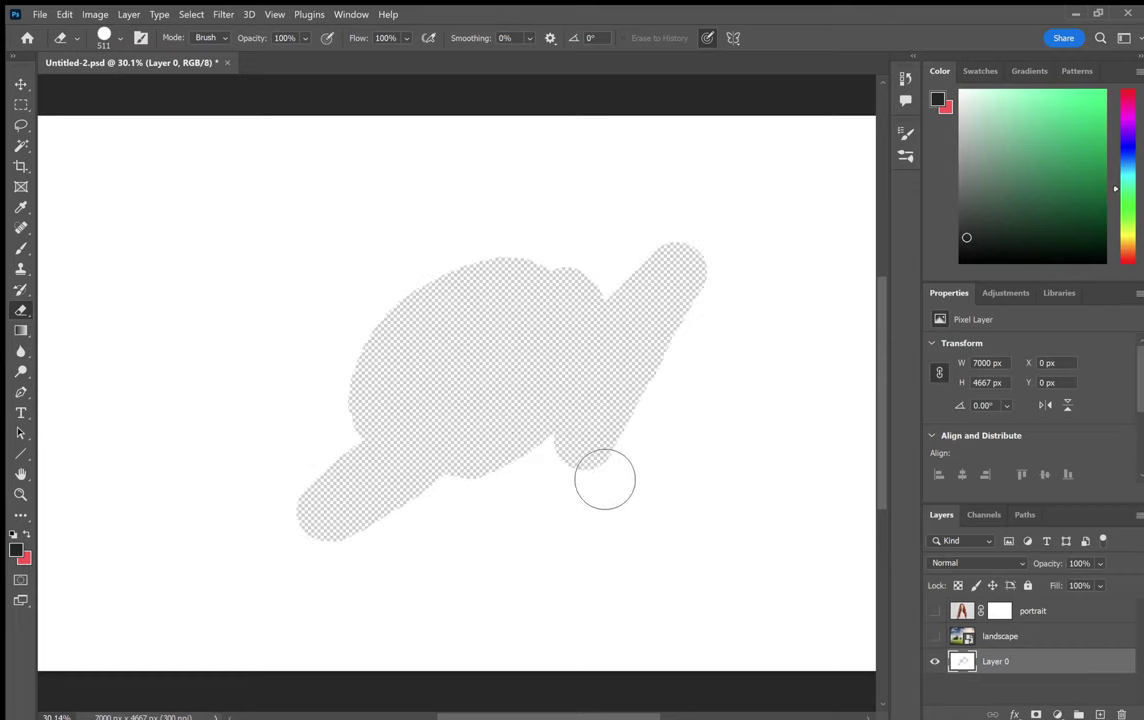
key(ctrl+z)
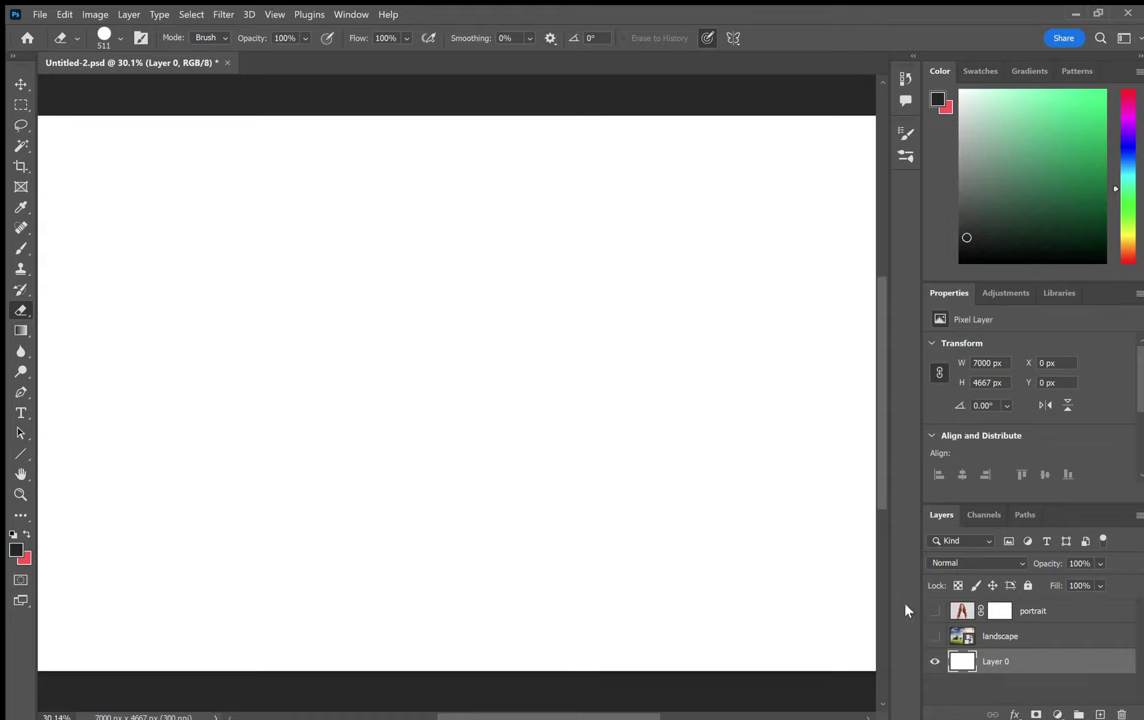
- Make the landscape and portrait layers visible again and make the portrait layer active
click(935, 636)
click(935, 611)
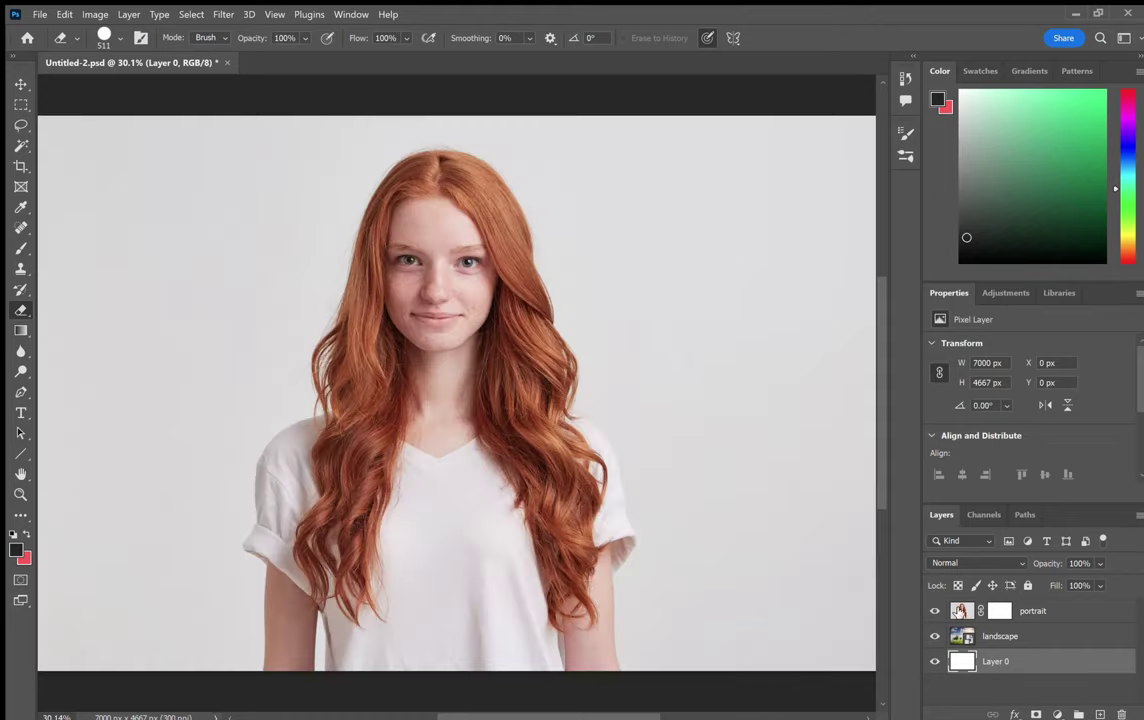
click(1032, 611)
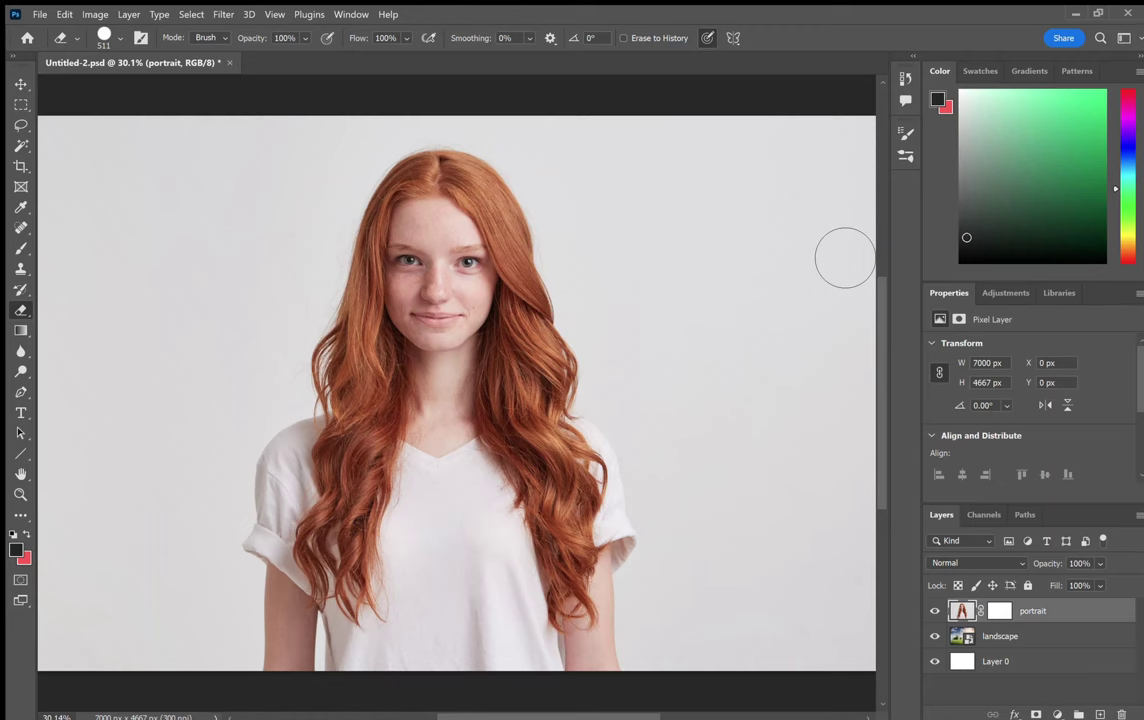
- Hide the portrait, make the landscape layer active, erase strokes across its sky, then undo
click(936, 612)
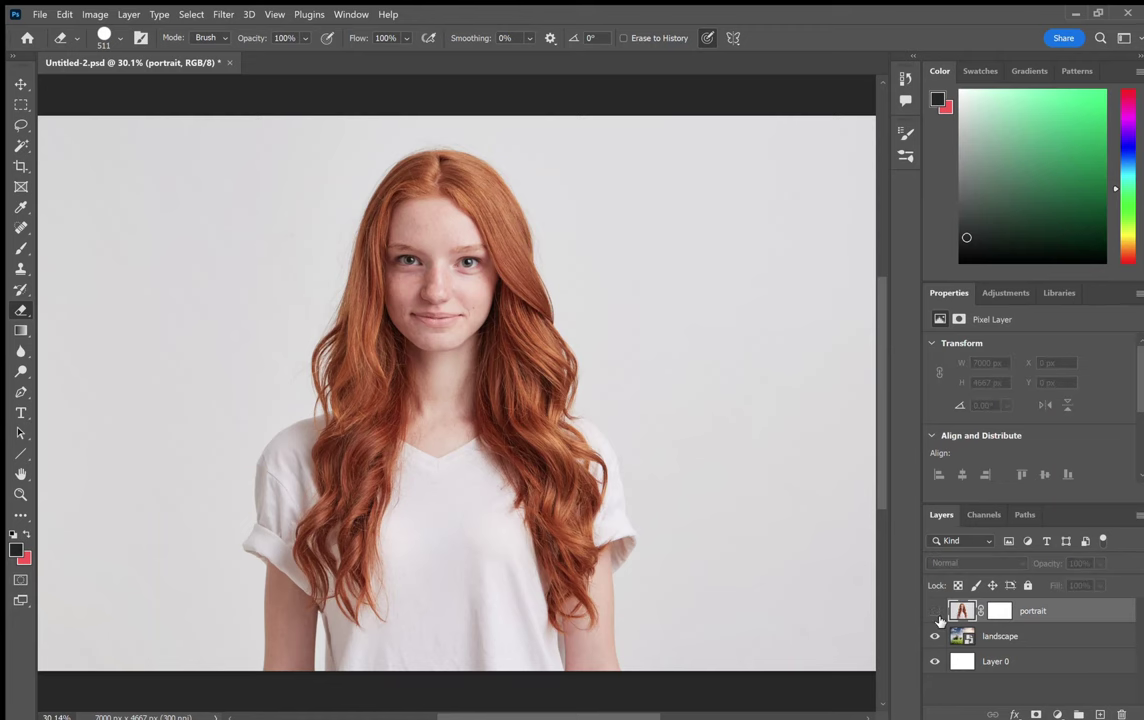
click(1000, 636)
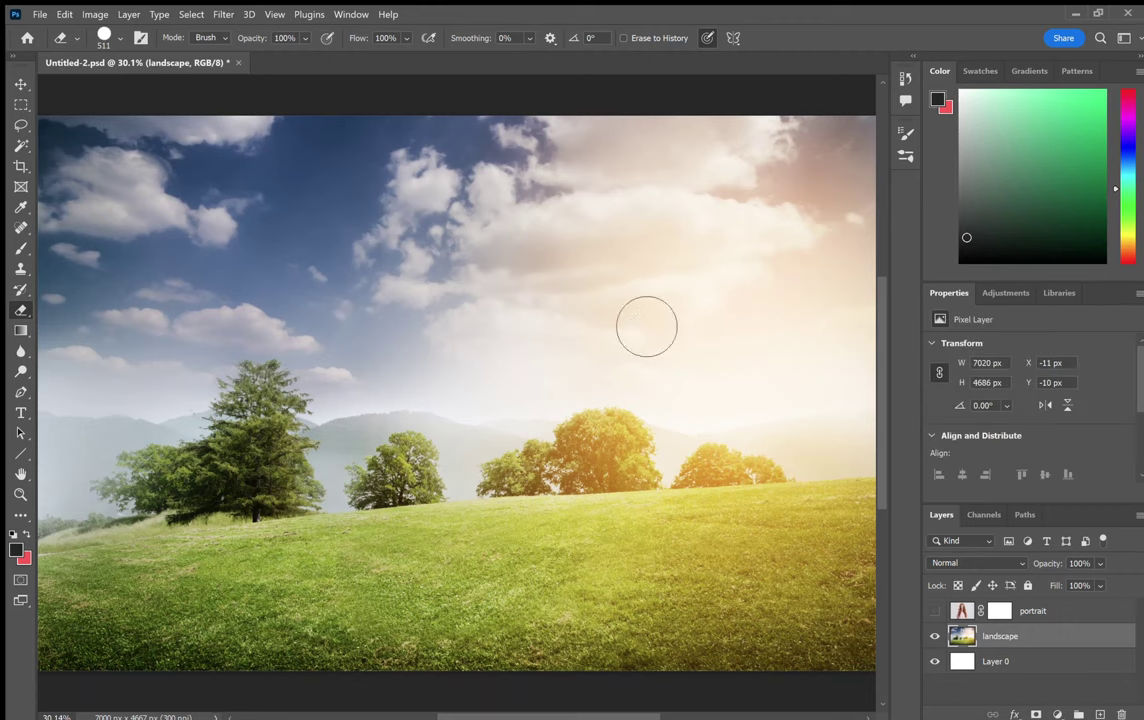
drag(588, 268, 396, 400)
drag(672, 293, 510, 428)
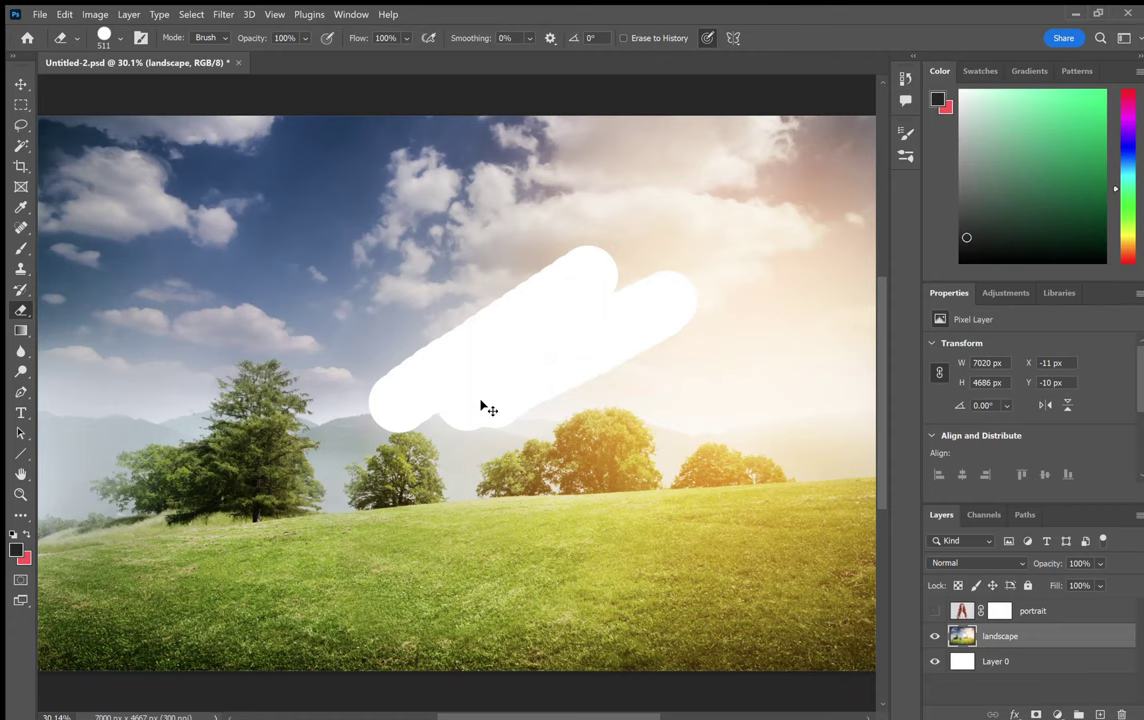
key(ctrl+z)
key(ctrl+z)
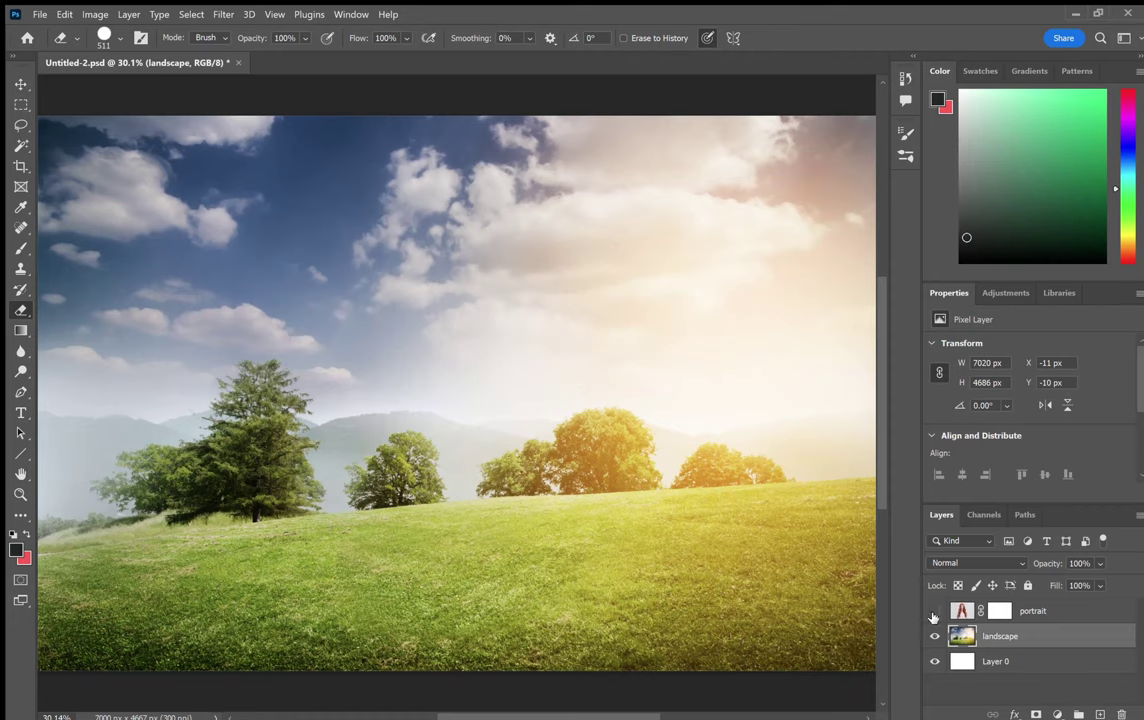
- Erase a white sky patch on the landscape beneath the portrait, toggling the portrait to inspect it
click(934, 611)
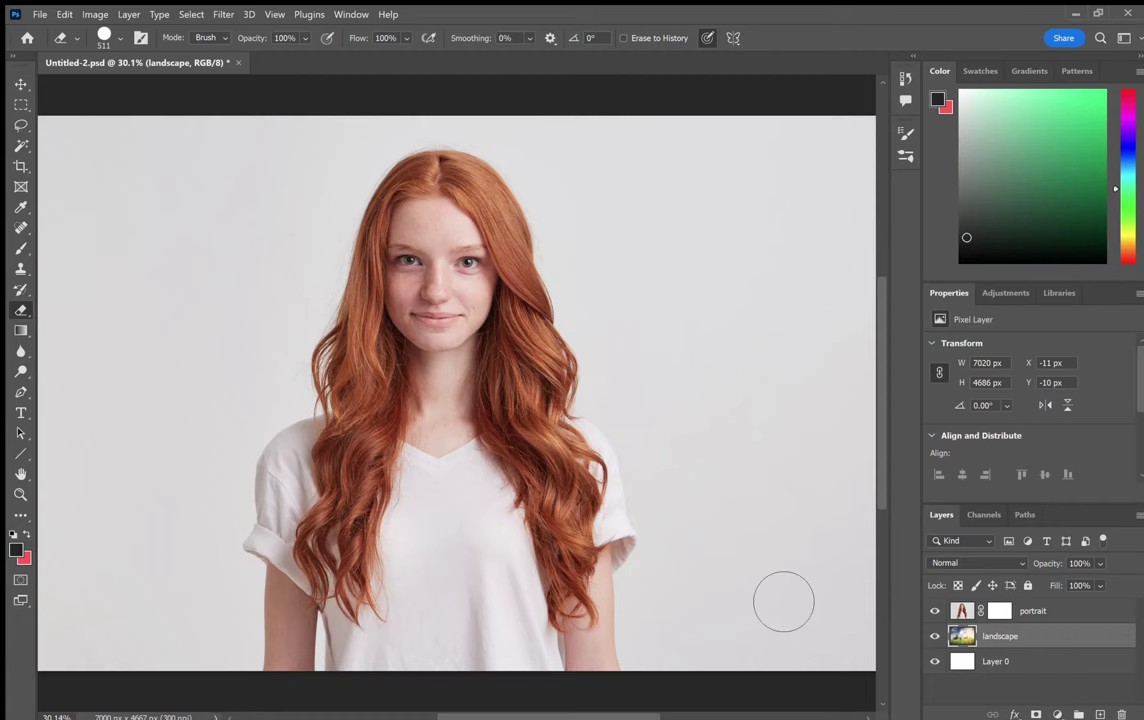
click(935, 611)
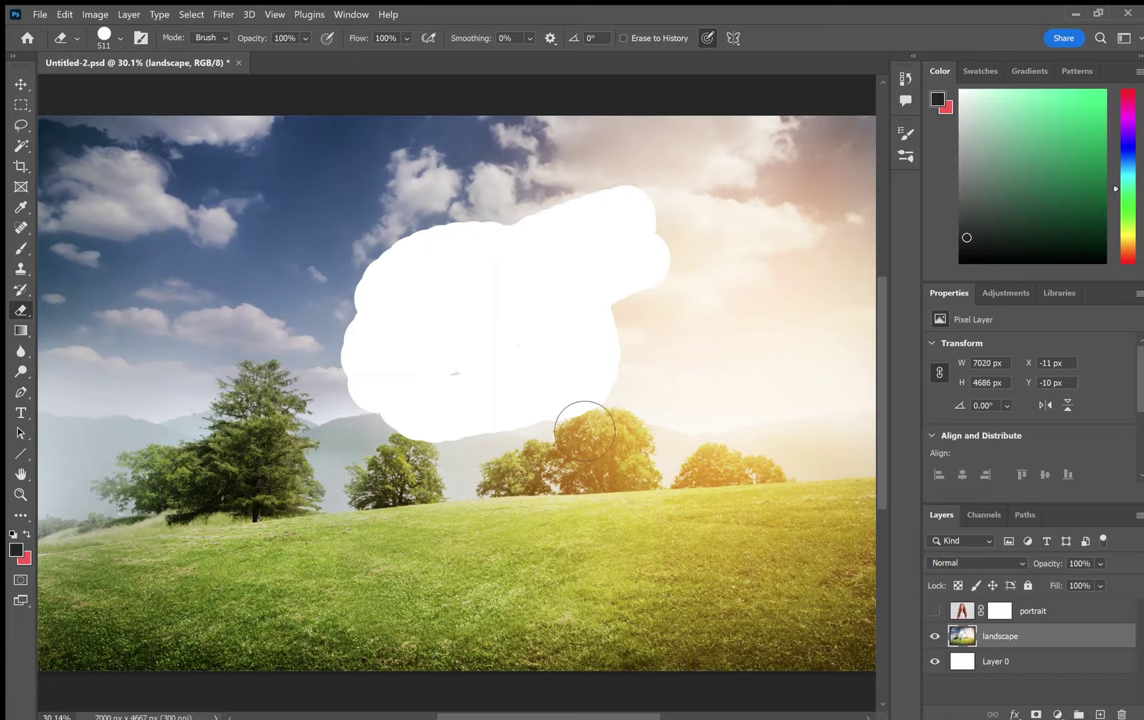
key(ctrl+z)
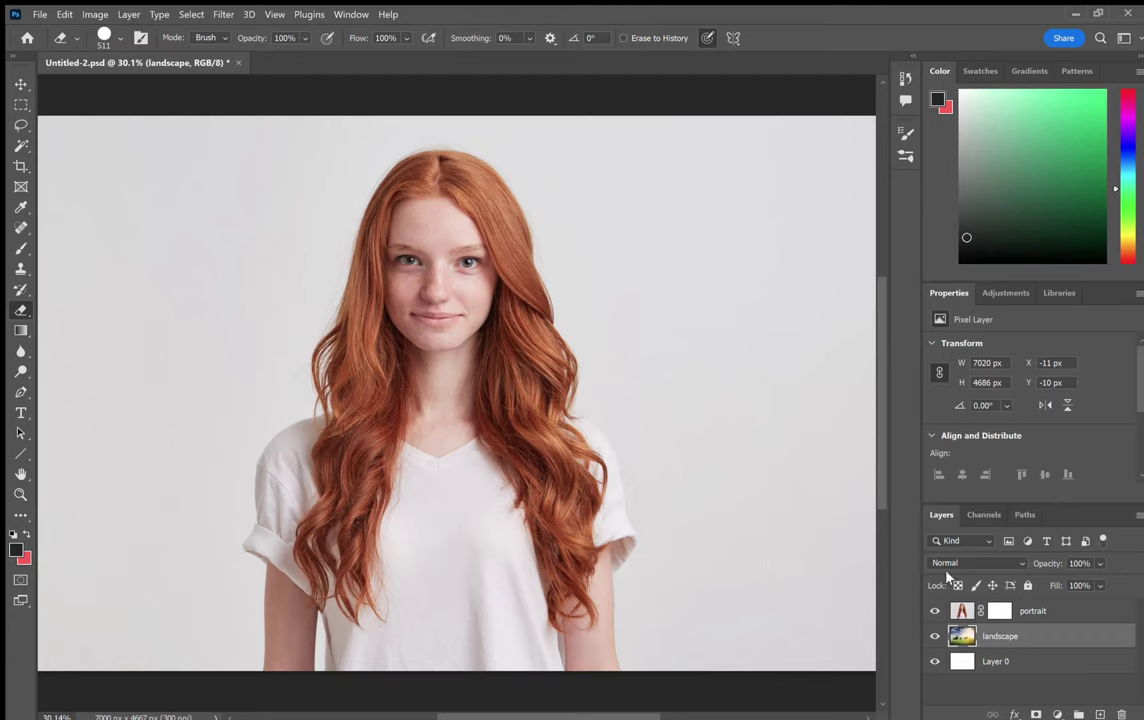
- Target the portrait's pixels rather than its mask, erase a patch right of the face, undo
click(999, 609)
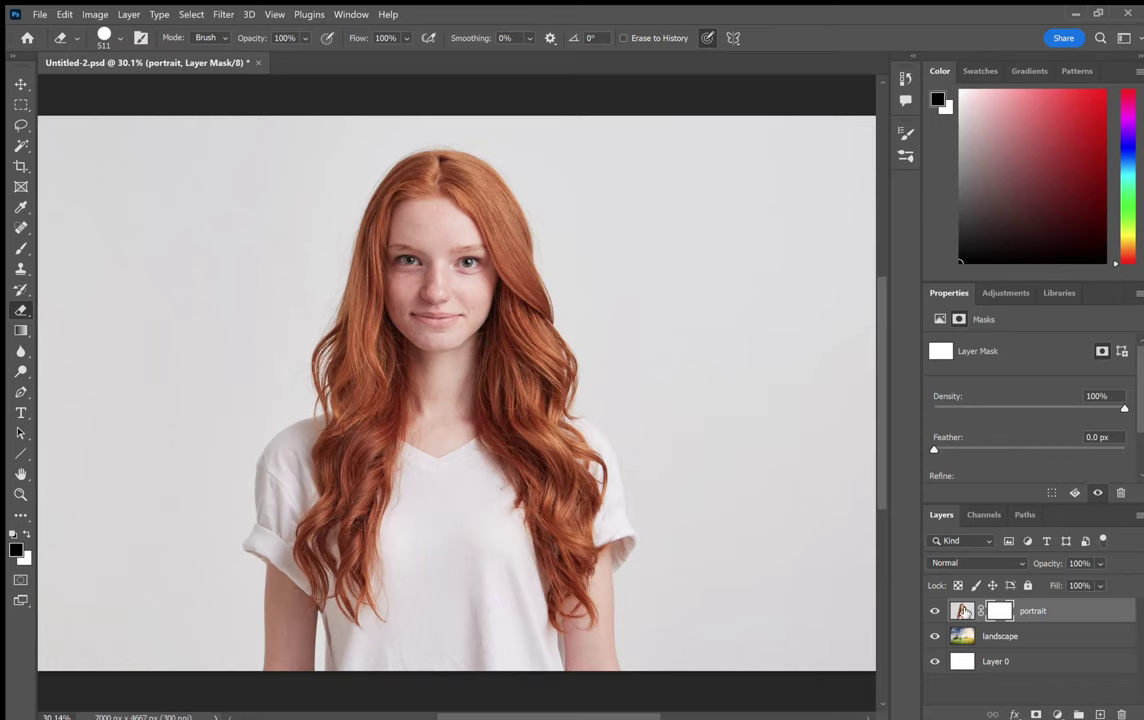
click(963, 610)
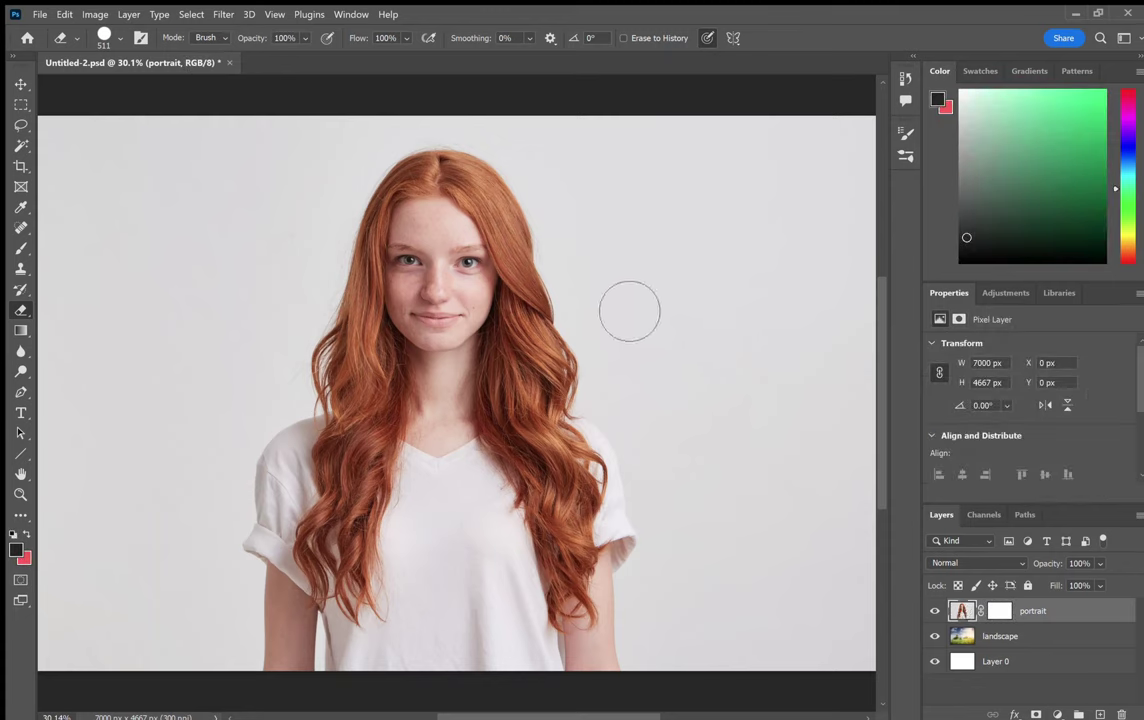
mouse_move(630, 311)
mouse_down()
mouse_move(763, 237)
mouse_move(656, 388)
mouse_move(710, 396)
mouse_move(680, 375)
mouse_up()
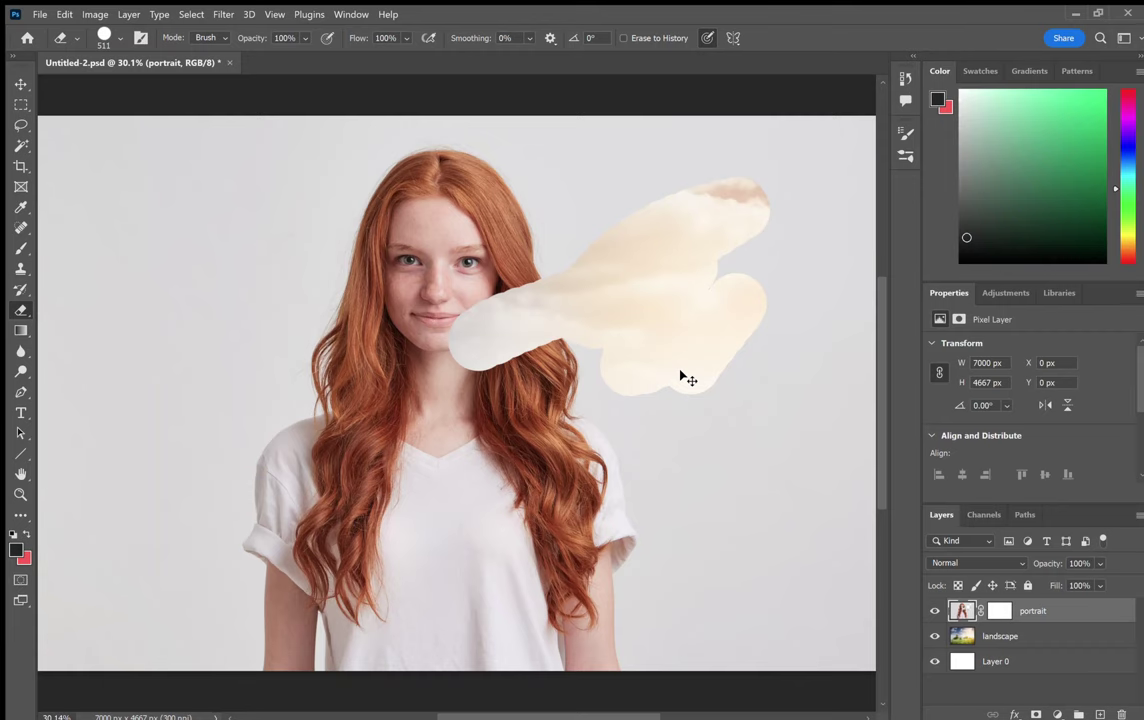
key(ctrl+z)
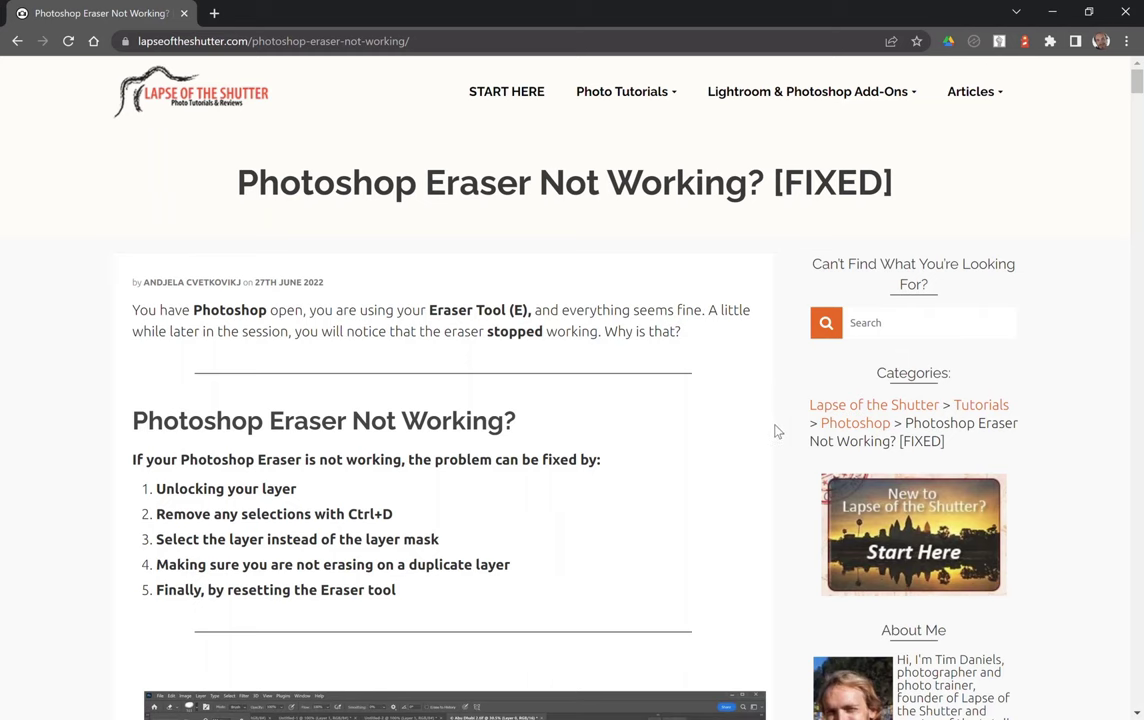
- Scroll the Lapse of the Shutter 'Eraser Not Working' article to its table of contents
scroll(777, 430, down, 3)
scroll(777, 430, down, 2)
scroll(777, 430, down, 1)
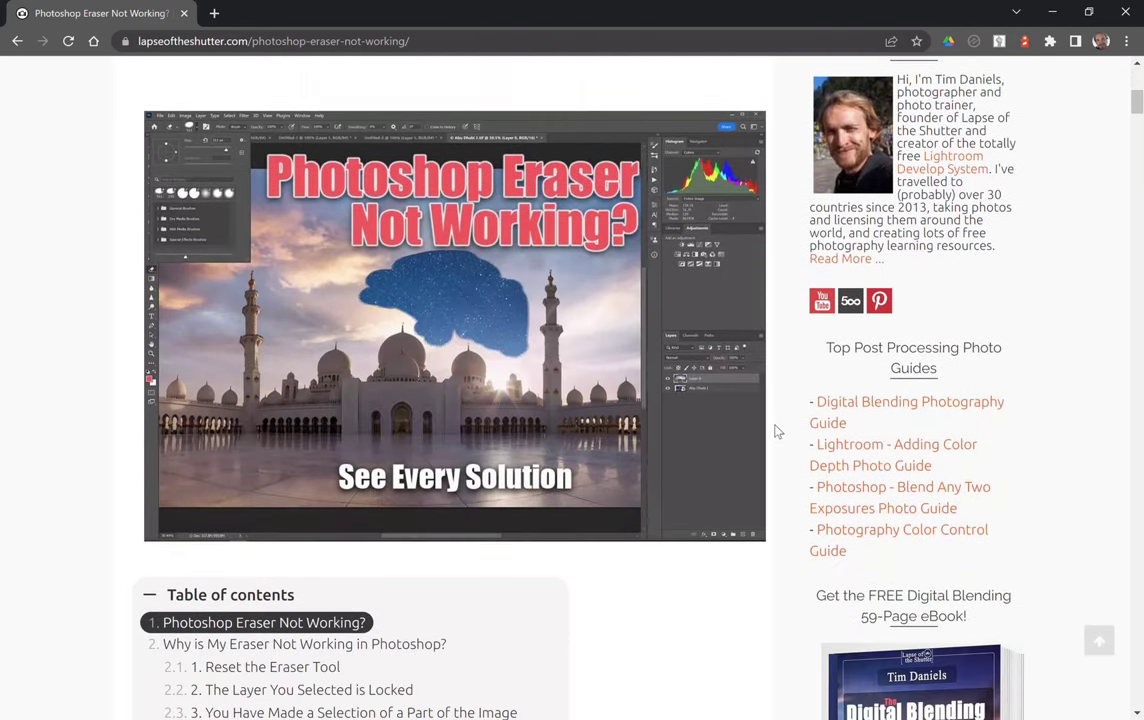
scroll(777, 430, down, 3)
scroll(777, 430, down, 2)
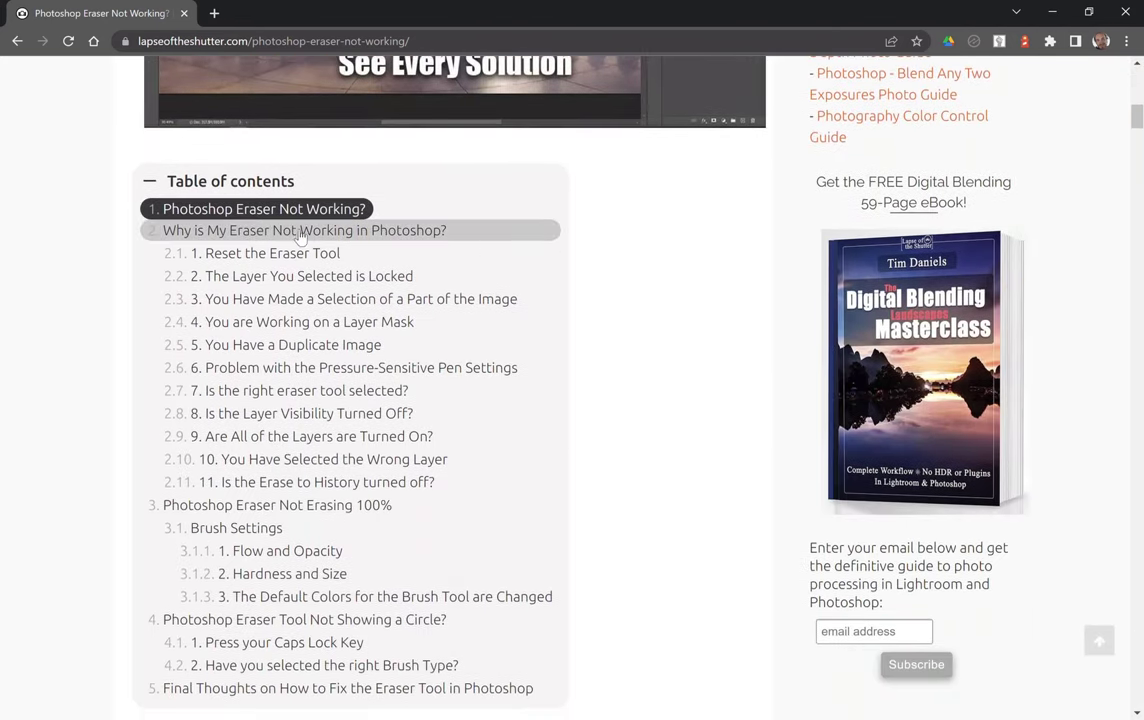